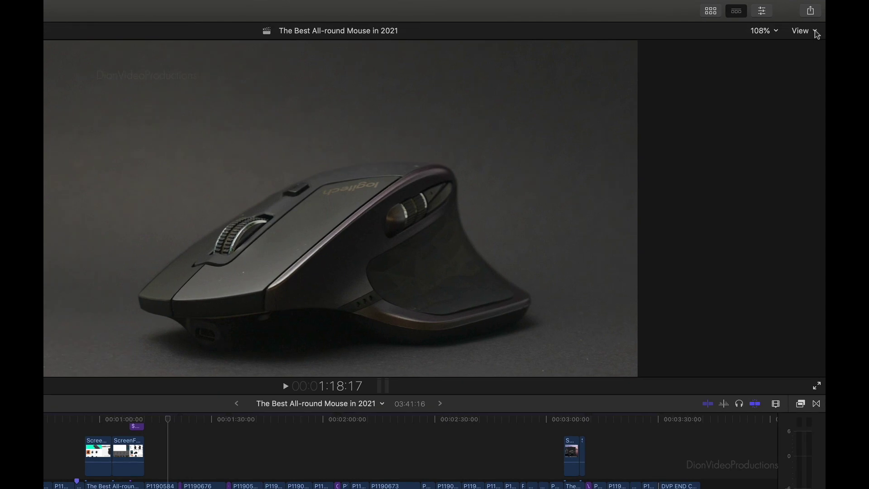
- Set the viewer's playback quality to Better Performance instead of Better Quality
left_click(815, 31)
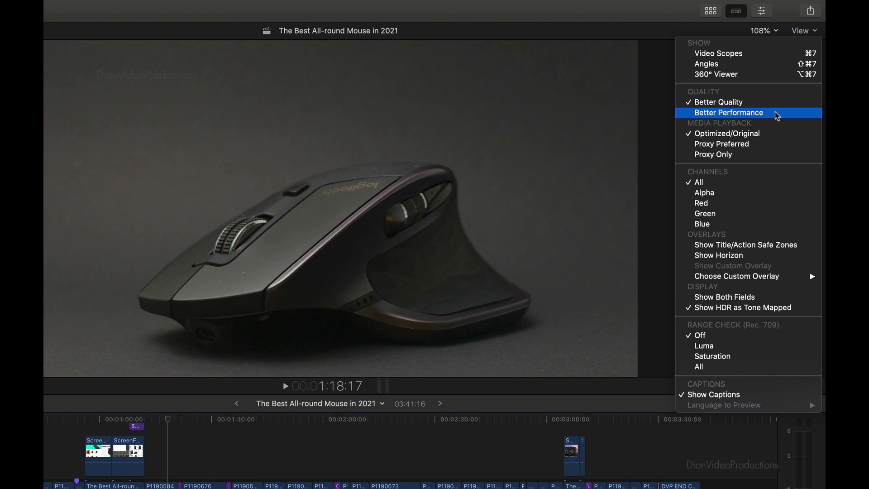
left_click(777, 117)
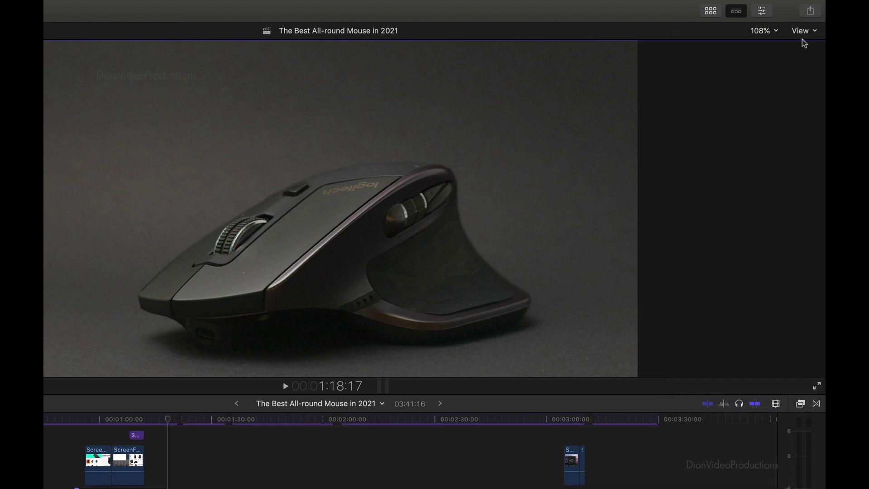
left_click(804, 31)
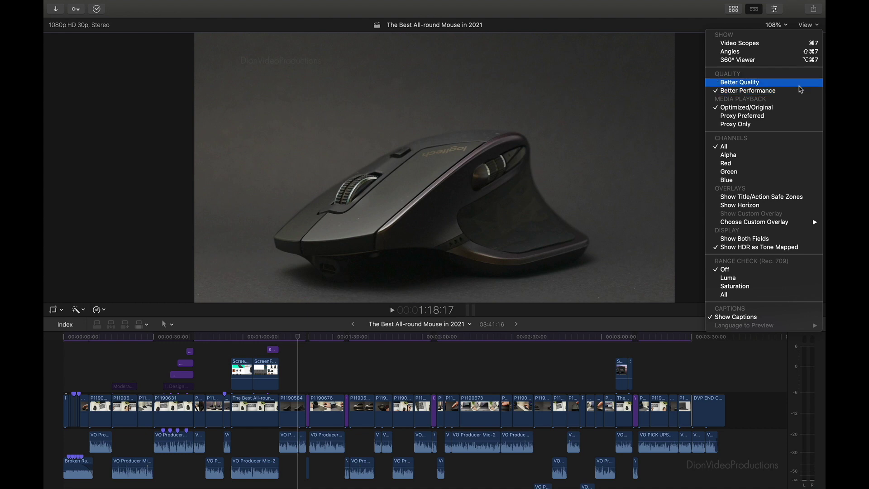
left_click(799, 88)
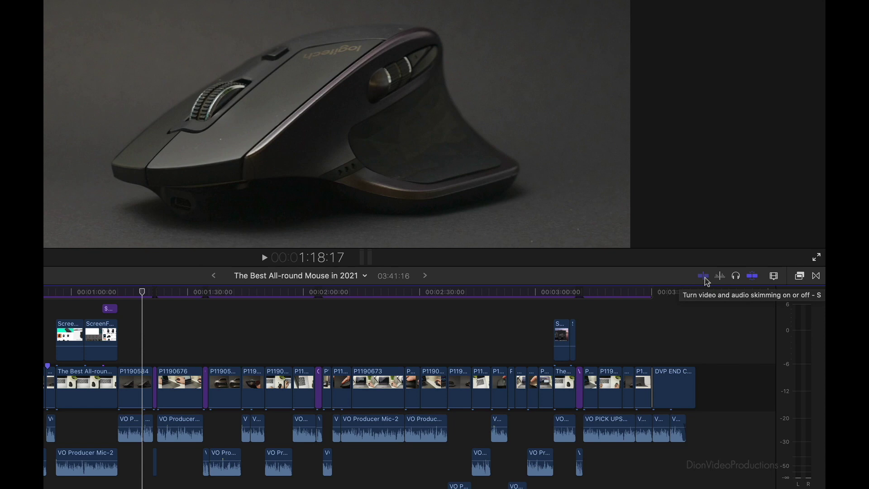
- Turn off video and audio skimming and scrub the playhead through several points of the timeline, ending at 1:29:03
left_click(707, 281)
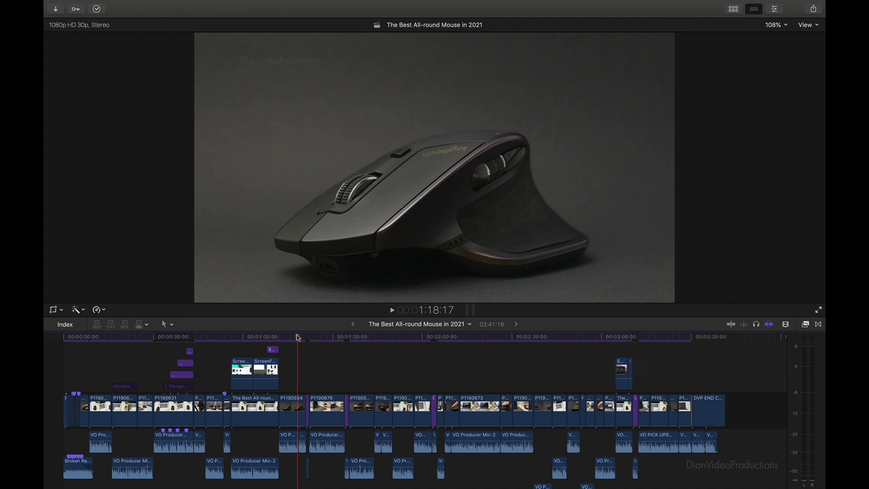
left_click_drag(297, 337, 404, 339)
left_click(535, 339)
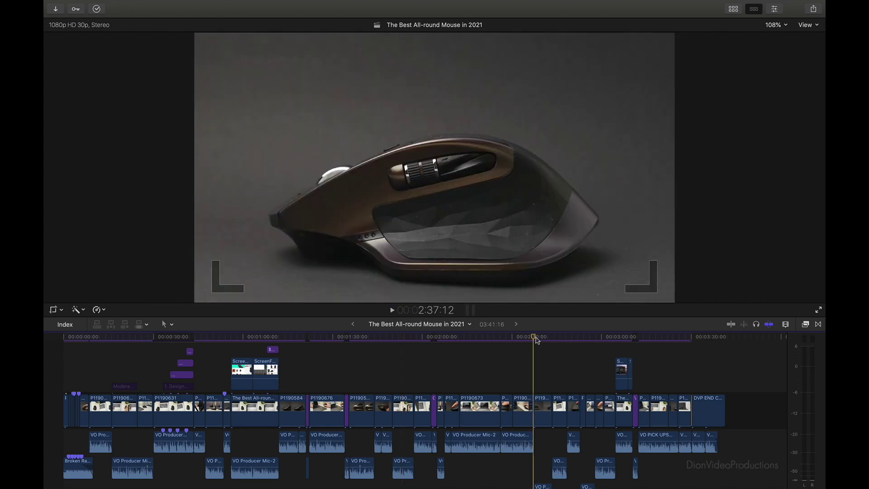
left_click(416, 336)
left_click(359, 338)
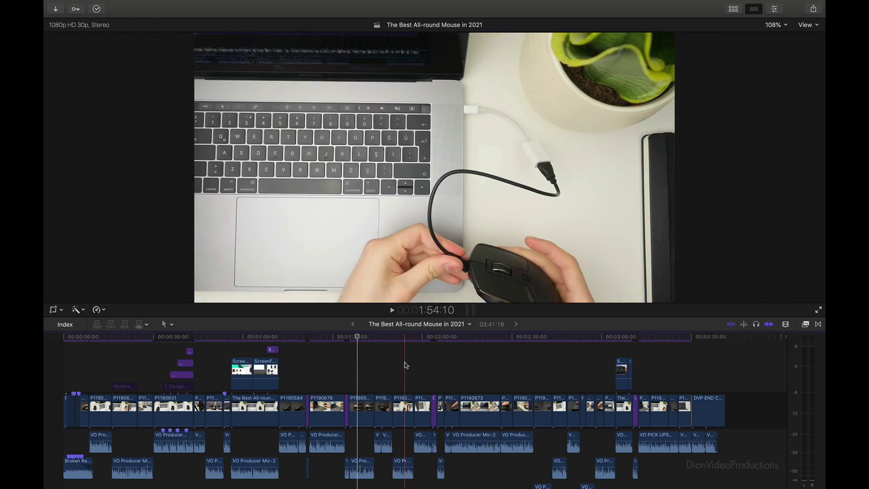
left_click(329, 339)
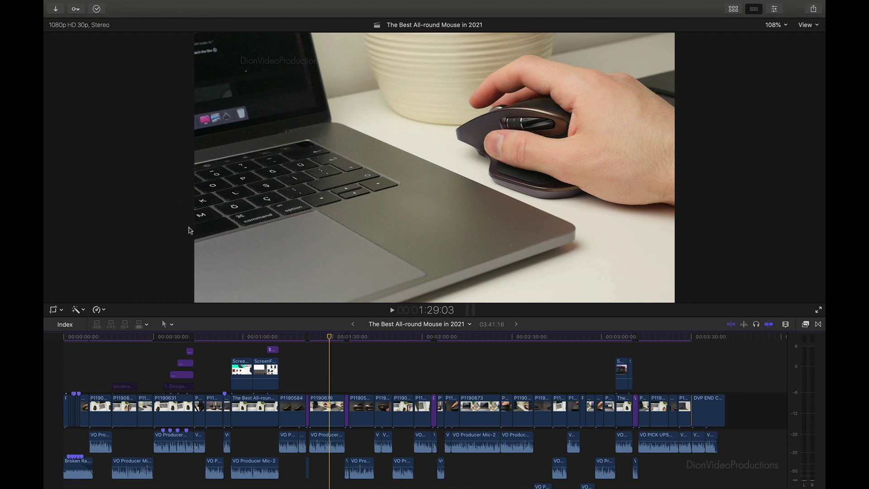
- Disable the DionVideoProductions title clip above clip P1190676 in the timeline
scroll(254, 400, "up", 3)
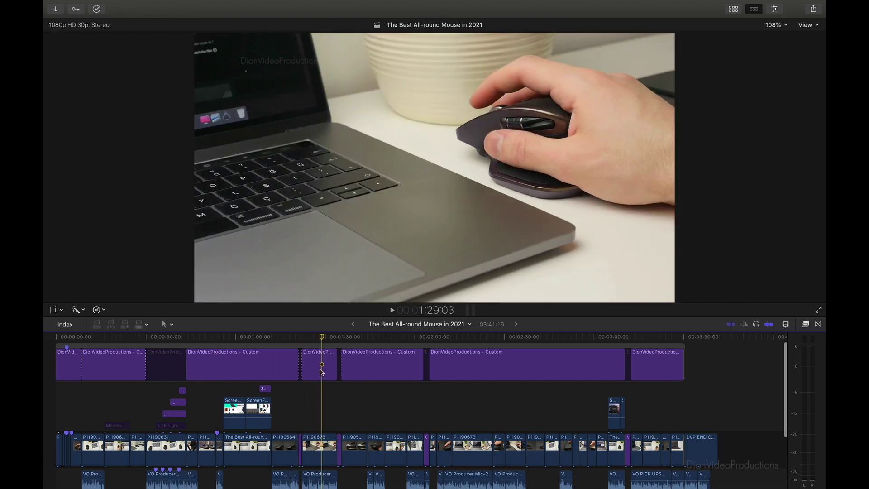
left_click(319, 372)
scroll(319, 372, "down", 1)
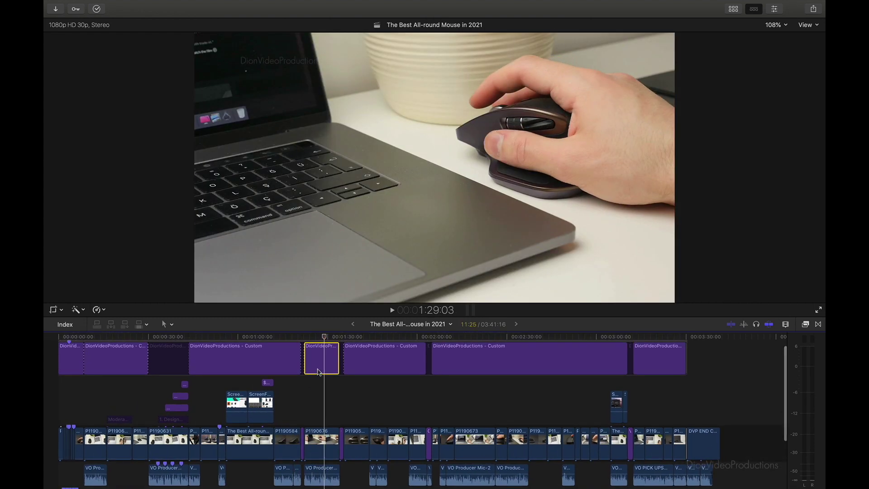
key("v")
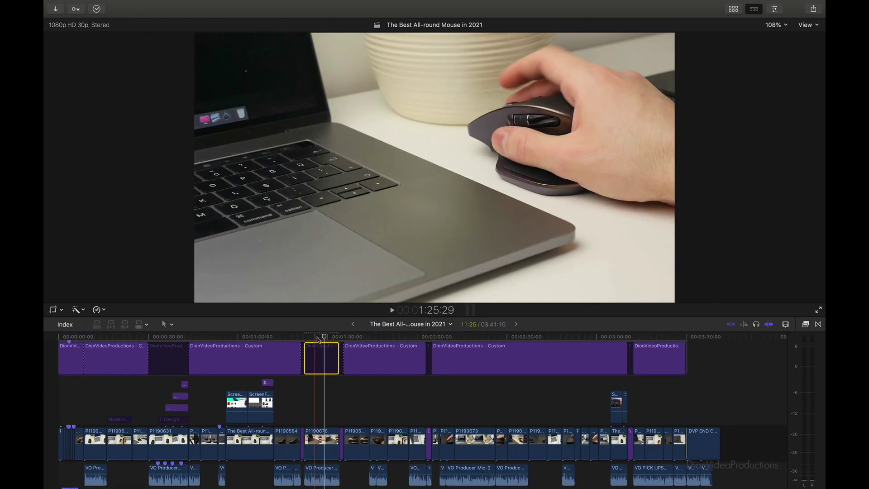
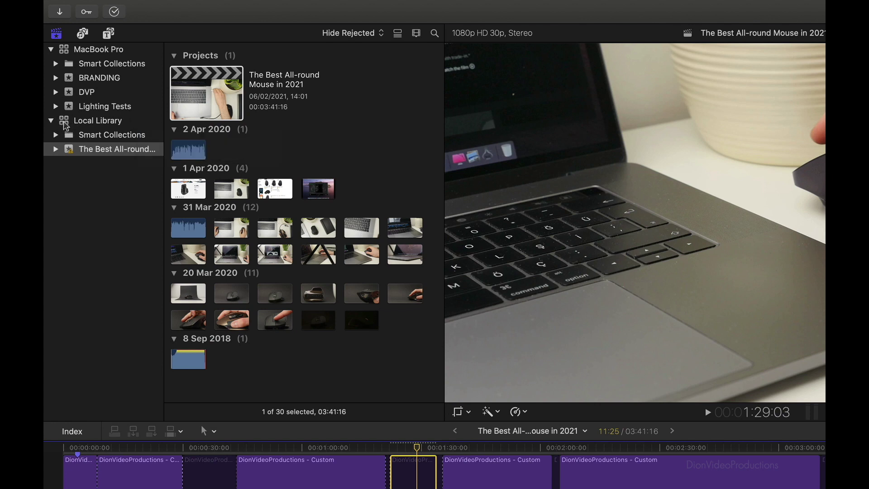
- Delete the generated render files of the Local Library, limited to unused ones only
left_click(66, 126)
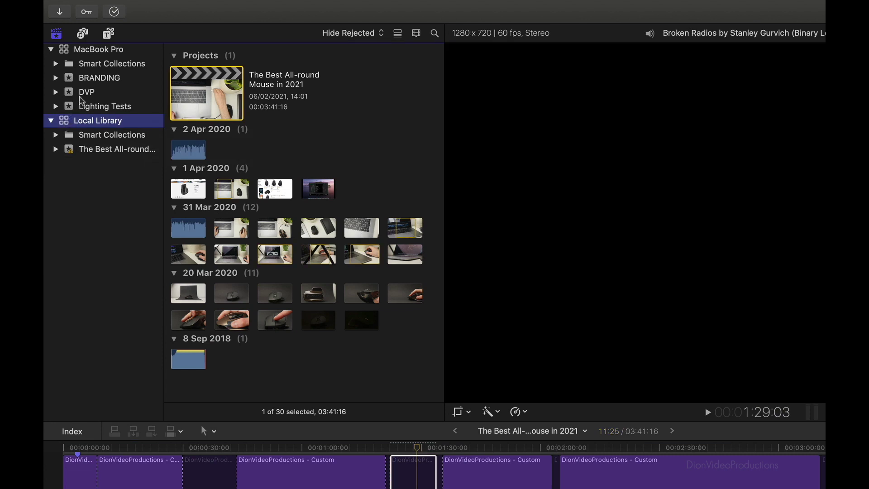
left_click(148, 5)
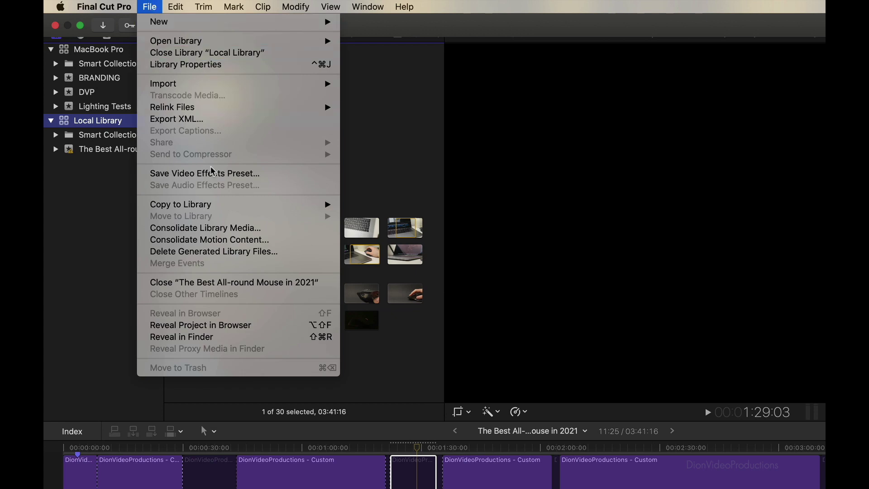
left_click(284, 261)
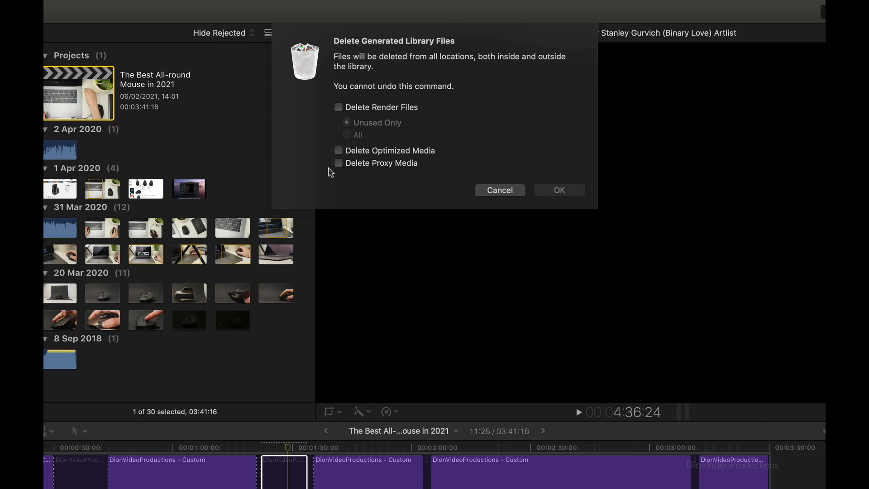
left_click(384, 112)
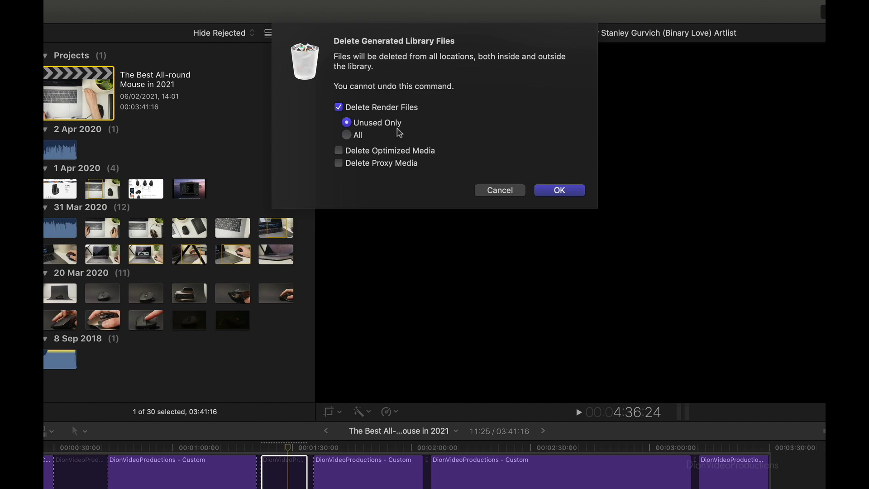
left_click(577, 191)
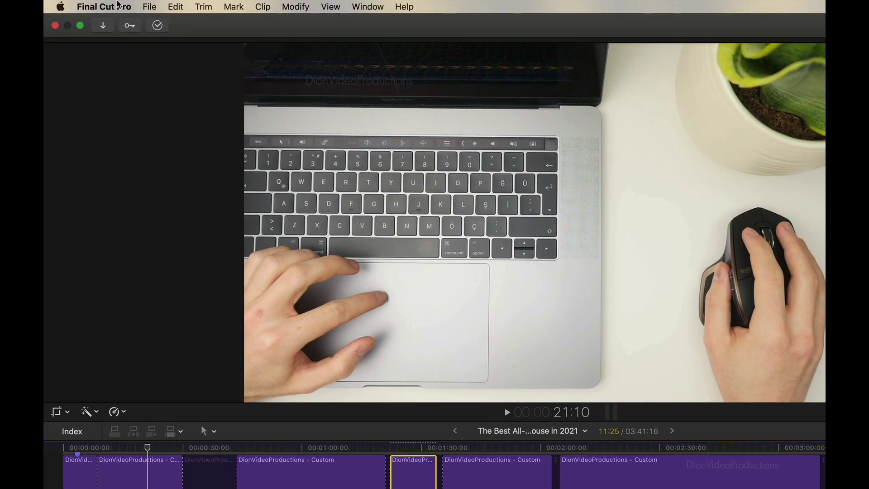
- Switch background rendering on and back off in the Playback preferences, and close the preferences
left_click(95, 3)
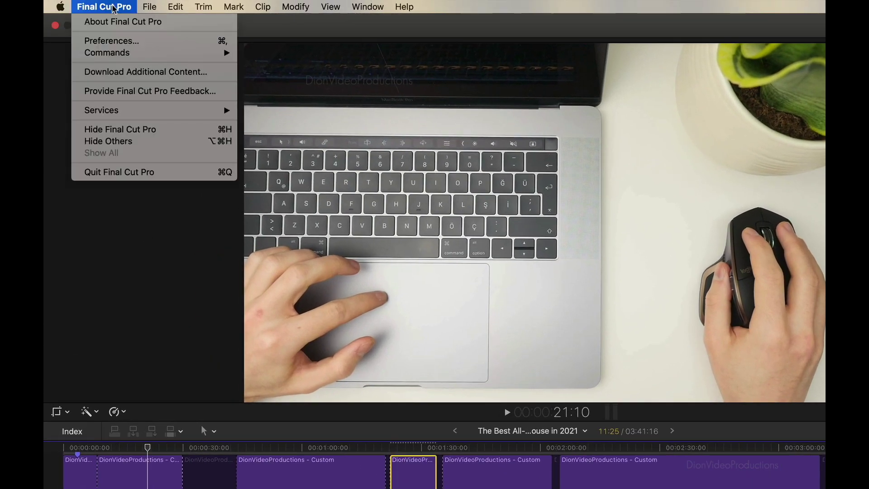
left_click(166, 44)
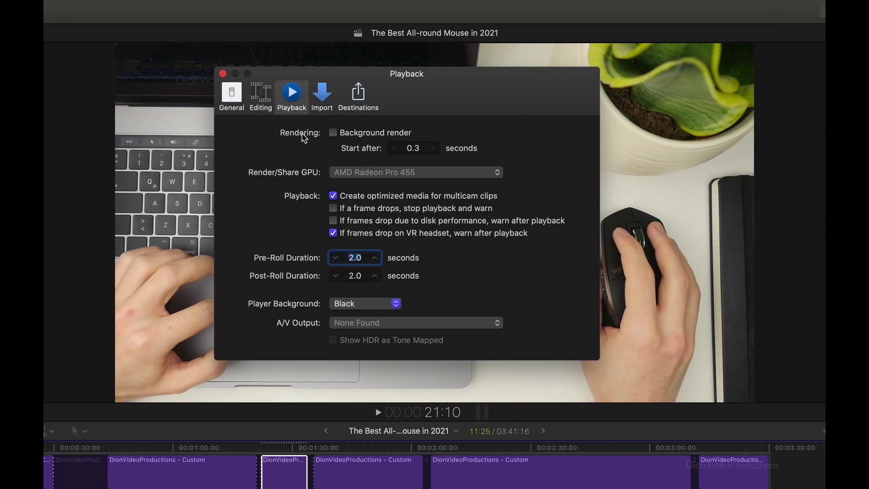
left_click(333, 132)
left_click(334, 134)
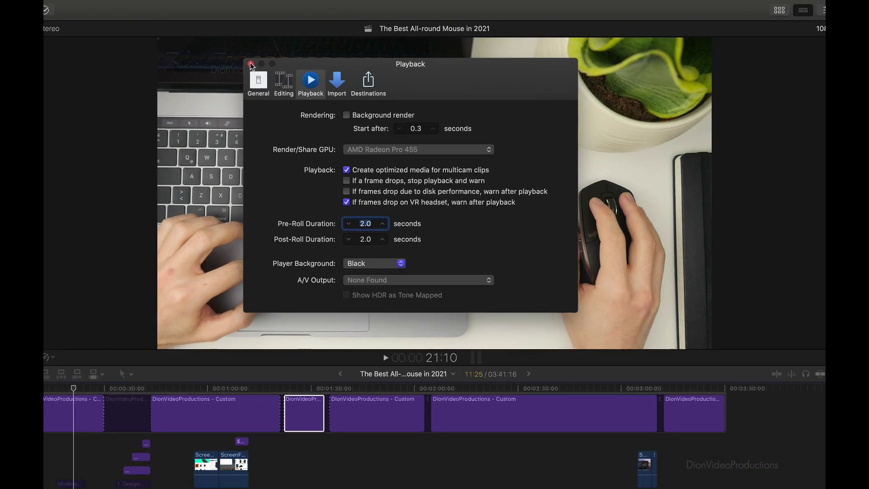
left_click(251, 65)
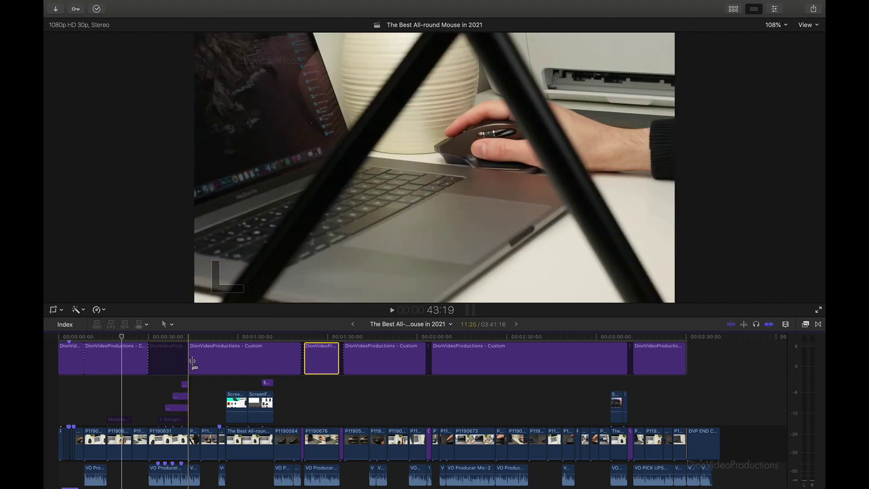
- Delete the second title from the top of the title stack near 41 seconds and render the whole timeline
scroll(193, 360, "down", 3)
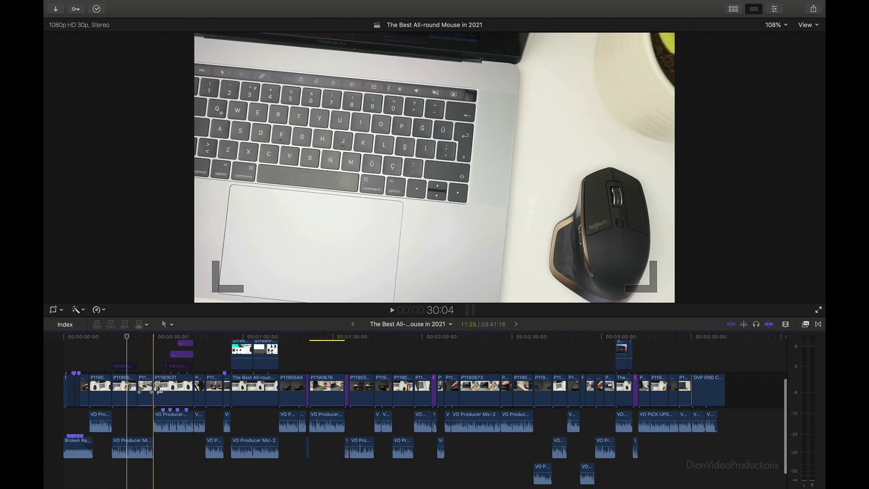
scroll(172, 385, "up", 2)
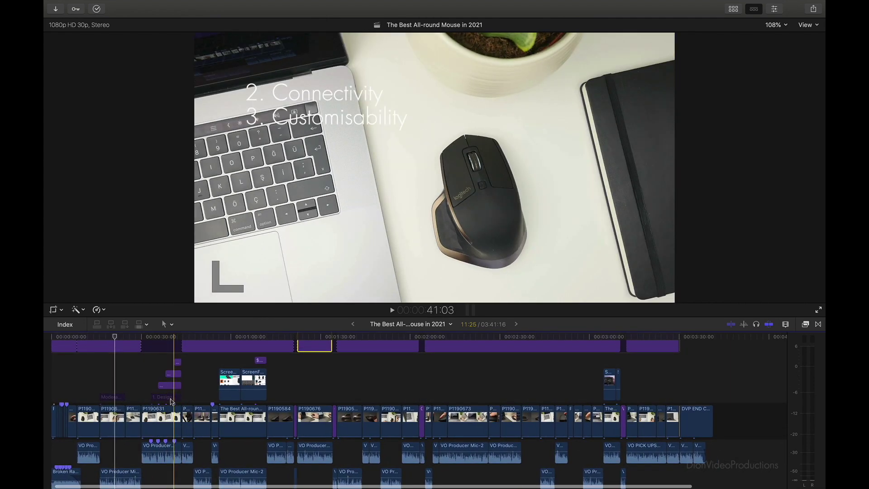
left_click(174, 374)
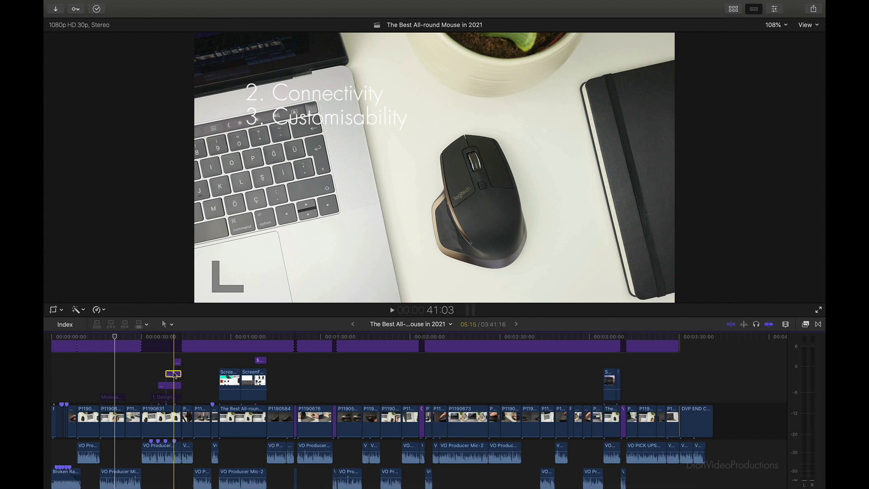
key("Delete")
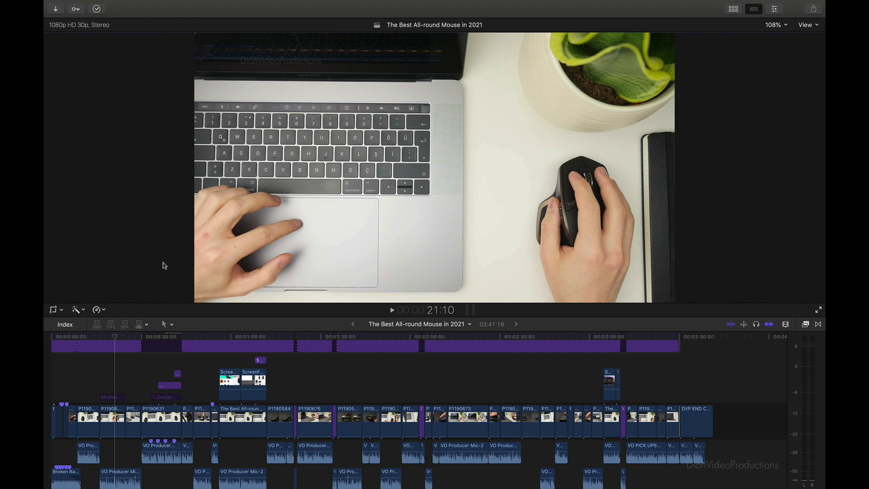
key("ctrl+shift+r")
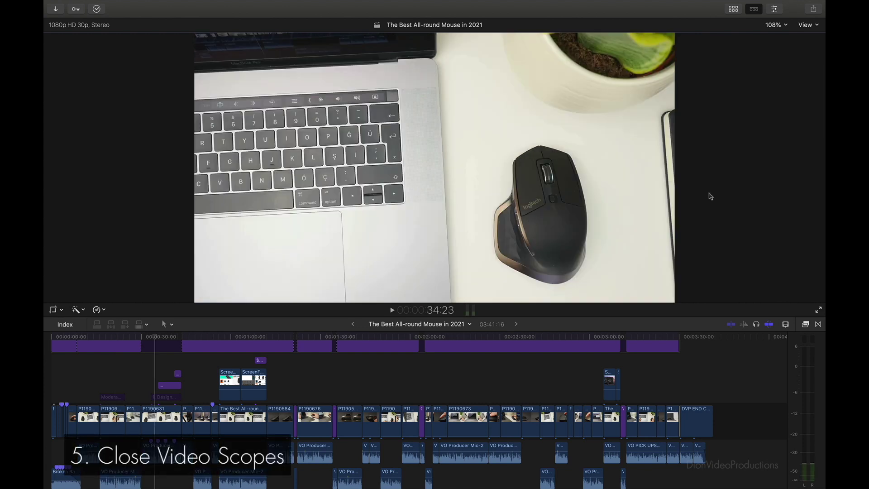
- Show the video scopes and play the project up to 55:28 to watch the luma waveform
left_click(808, 24)
left_click(797, 43)
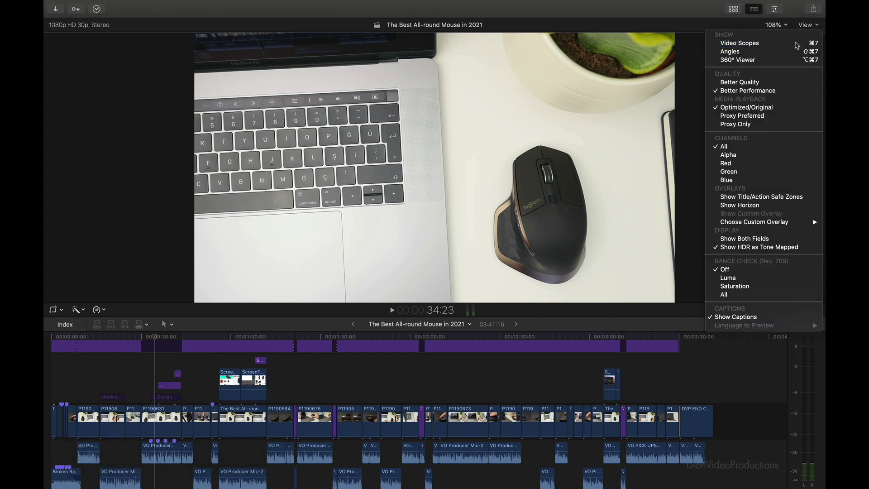
key("space")
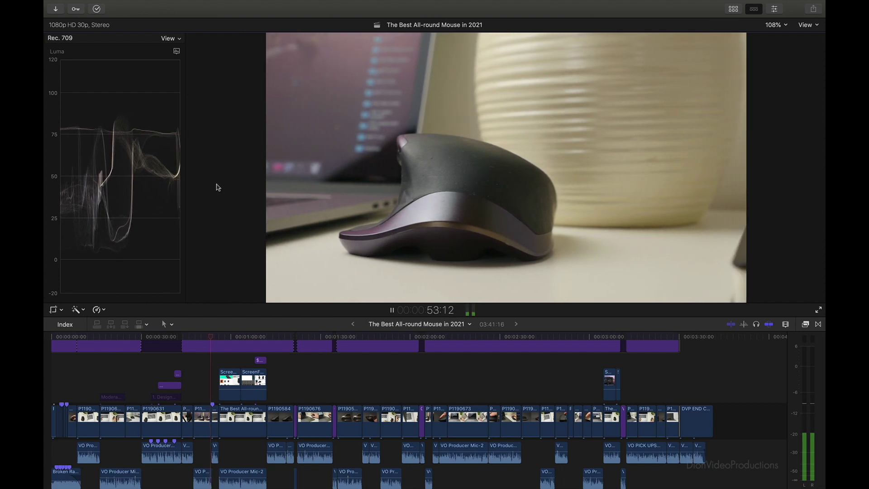
key("space")
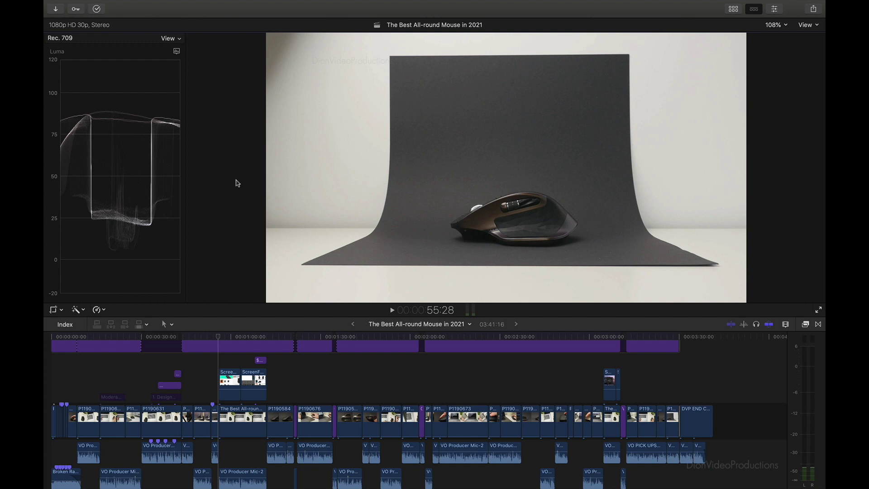
- Hide the video scopes, toggle them on once more, and leave them hidden
left_click(807, 25)
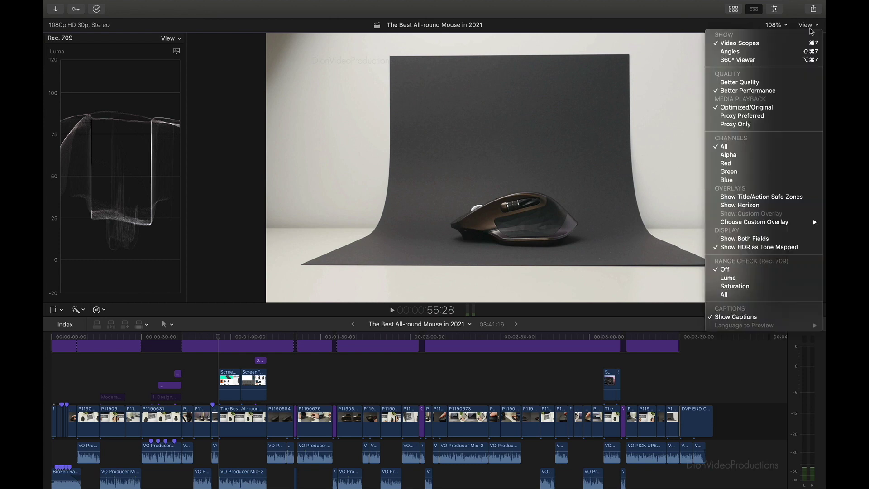
left_click(783, 47)
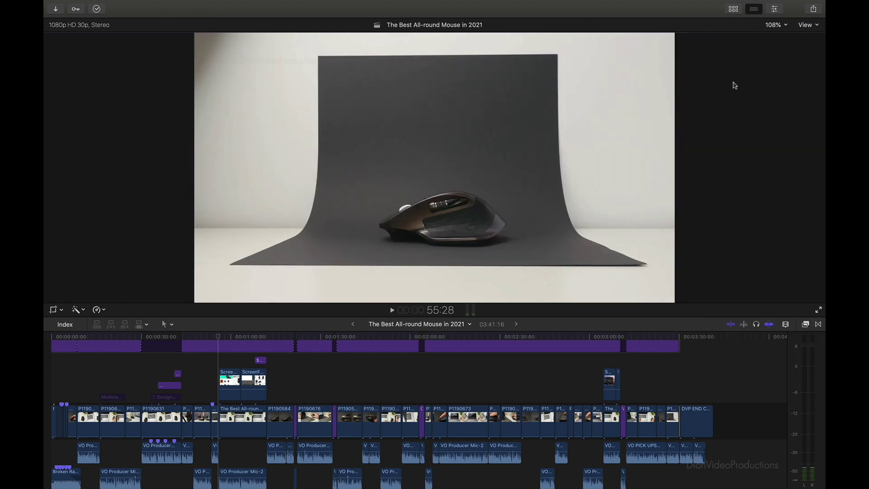
key("super+7")
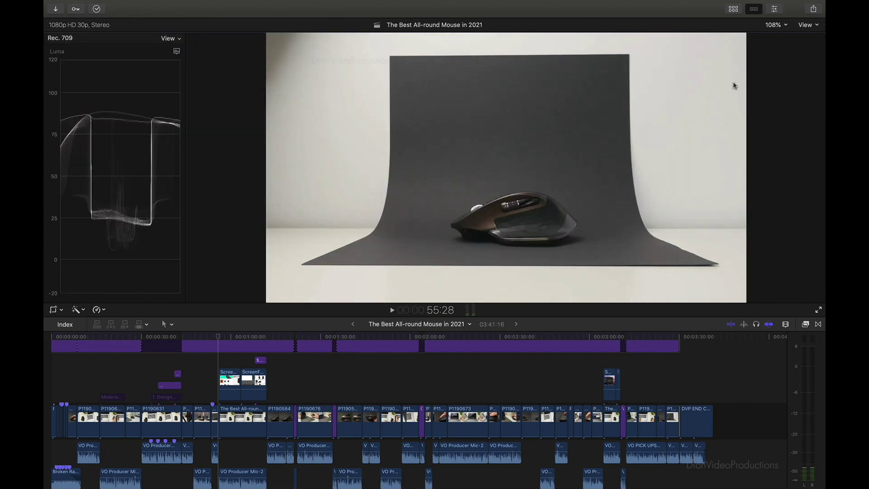
key("super+7")
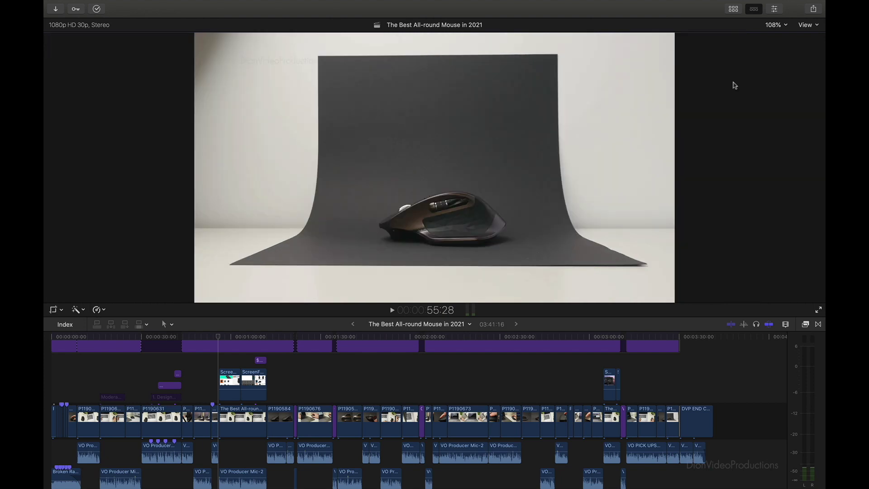
- Bring up the browser, inspector and effects panels, and hide all three so only the viewer and timeline remain
key("super+0")
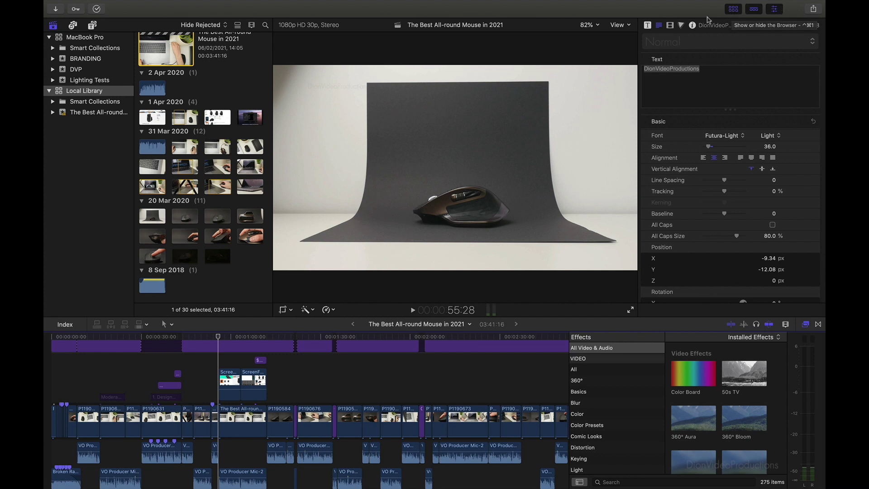
left_click(733, 10)
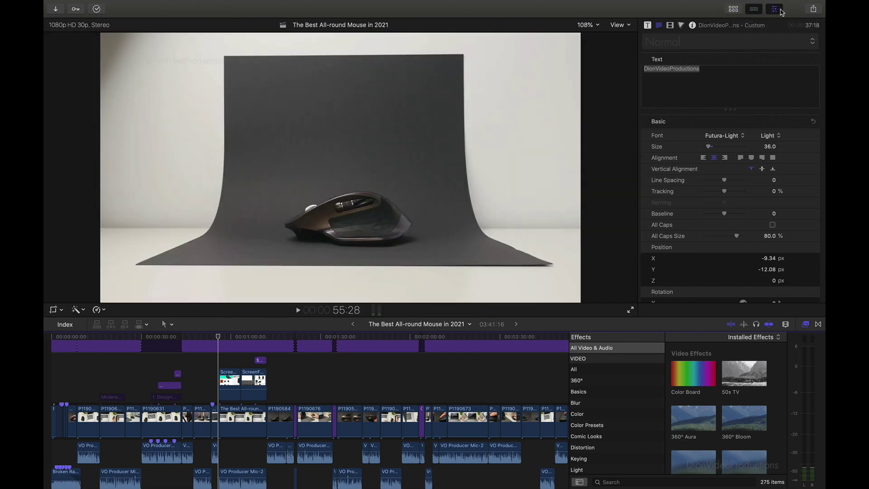
left_click(775, 10)
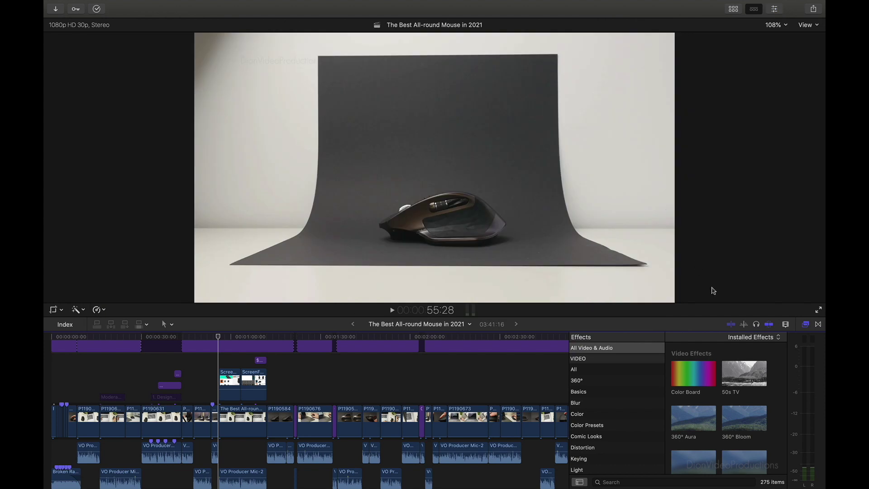
left_click(805, 325)
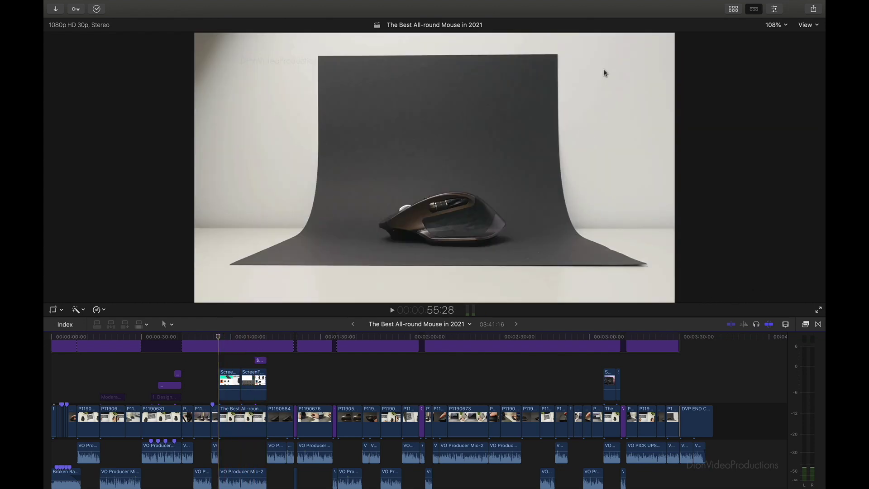
- Toggle the inspector on and view the properties of the ScreenFlow clip, the main clip beneath it and the price title above
left_click(775, 9)
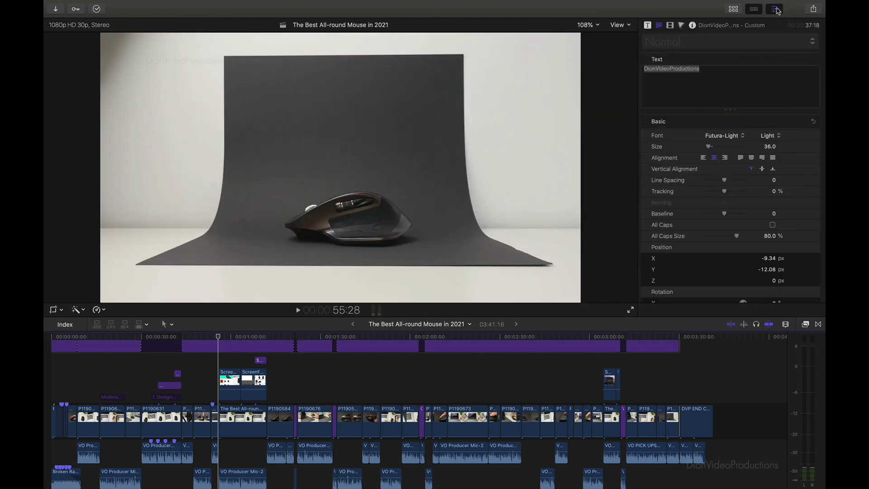
left_click(775, 9)
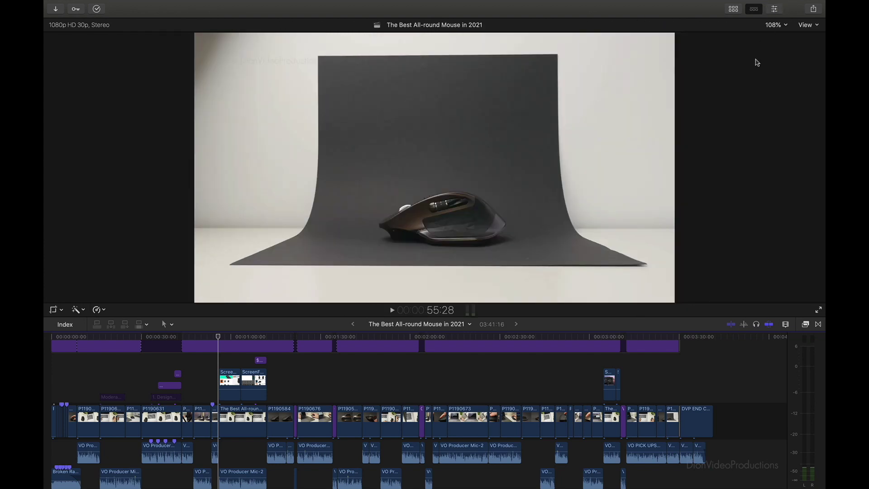
left_click(775, 9)
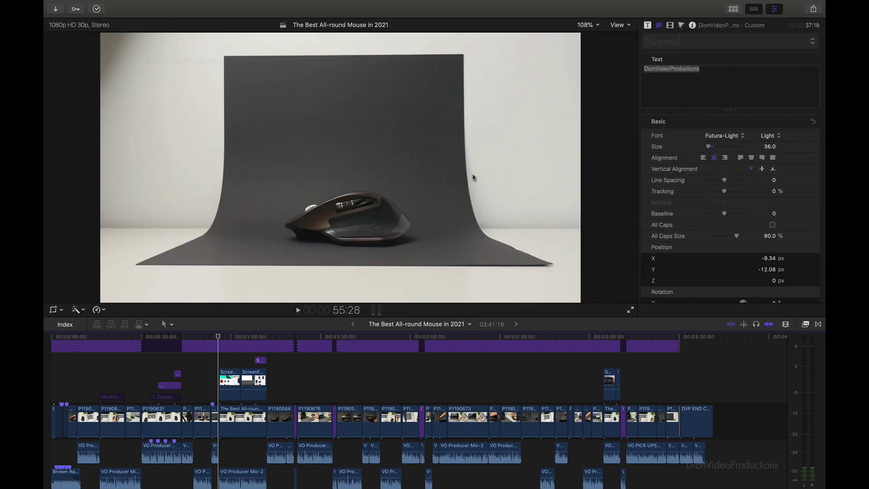
left_click(210, 356)
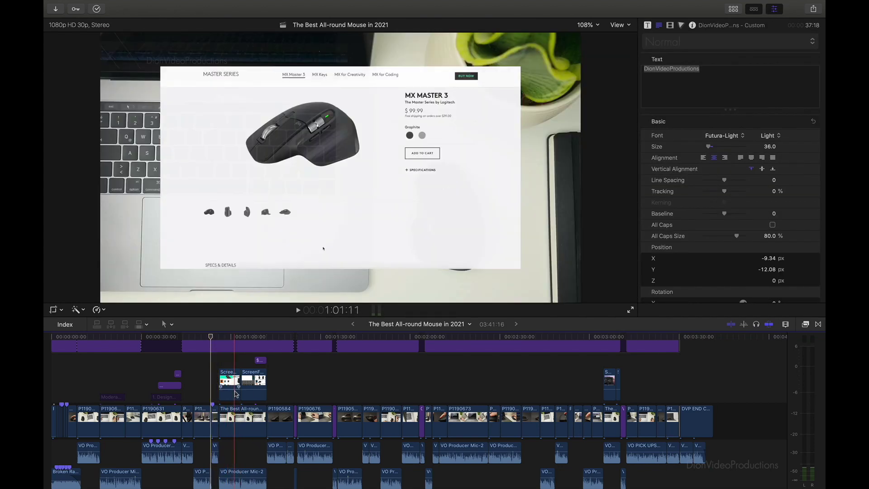
left_click(232, 385)
left_click(239, 416)
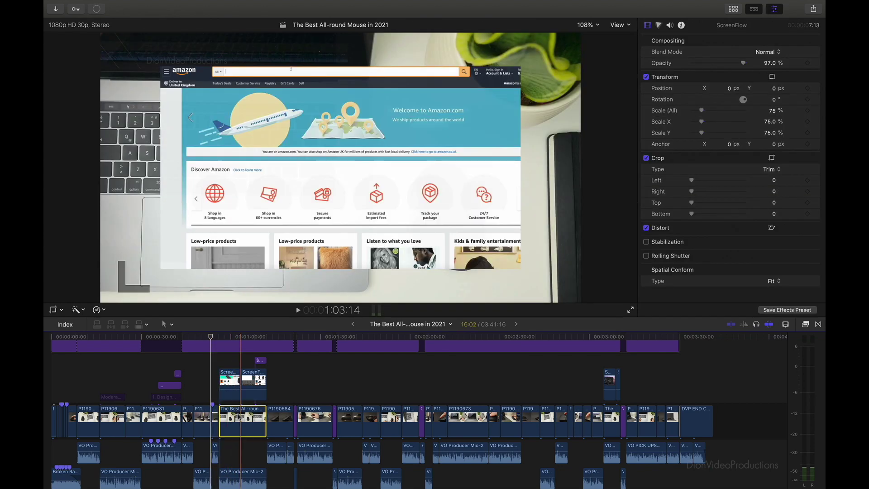
left_click(261, 361)
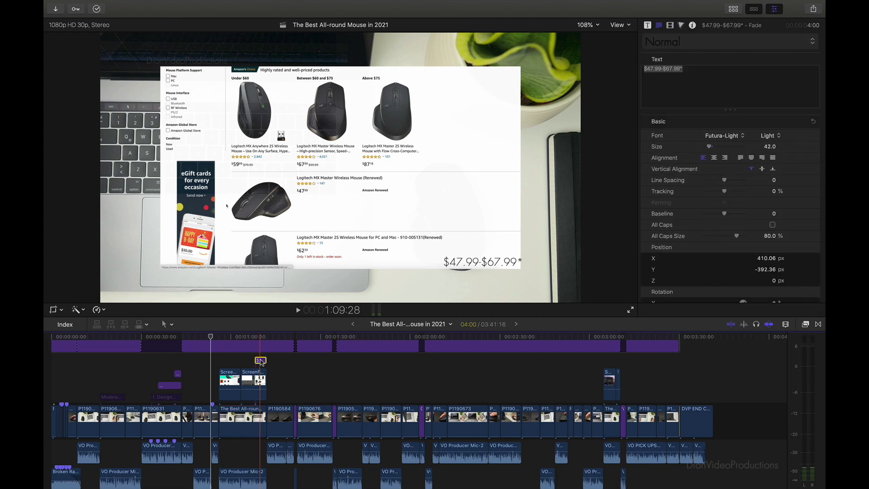
- Hide the inspector, toggle it on once more, and leave it hidden
key("super+4")
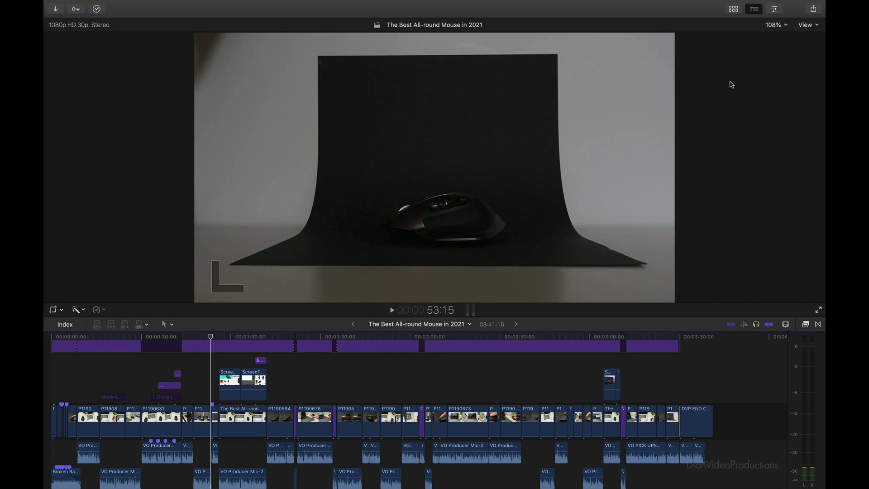
key("super+4")
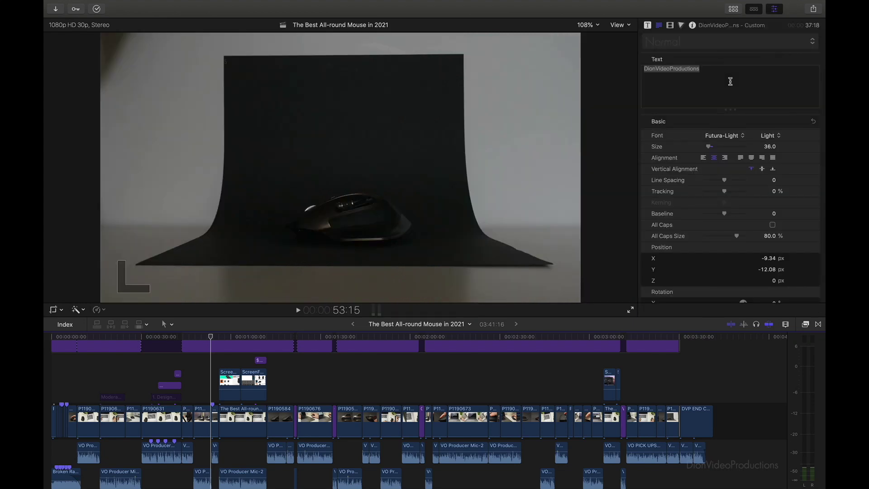
key("super+4")
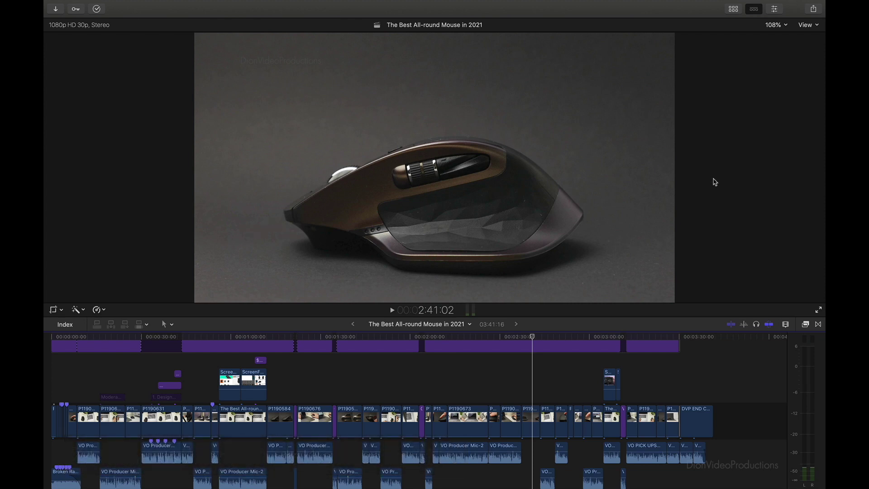
- Quit the Calendar app from the application switcher
key("super+Tab")
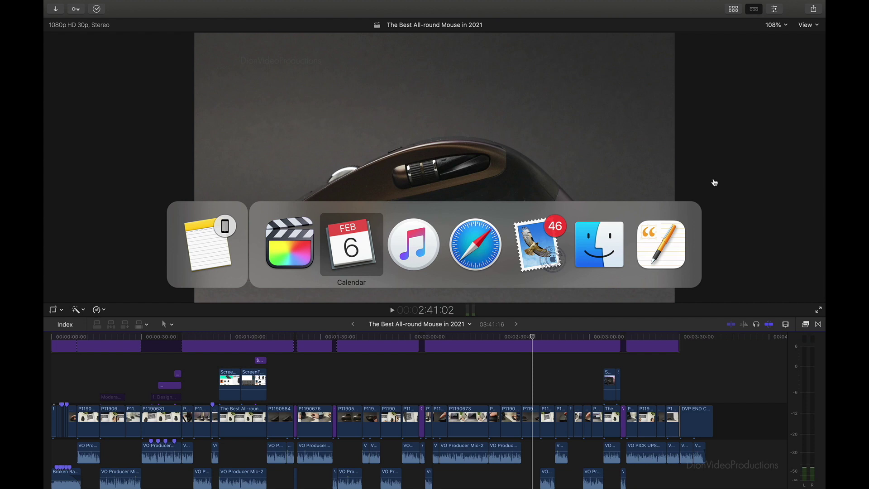
key("super+q")
key("super+Tab")
key("super+Tab")
key("super+Tab")
key("super+Tab")
key("super+Tab")
key("super+Tab")
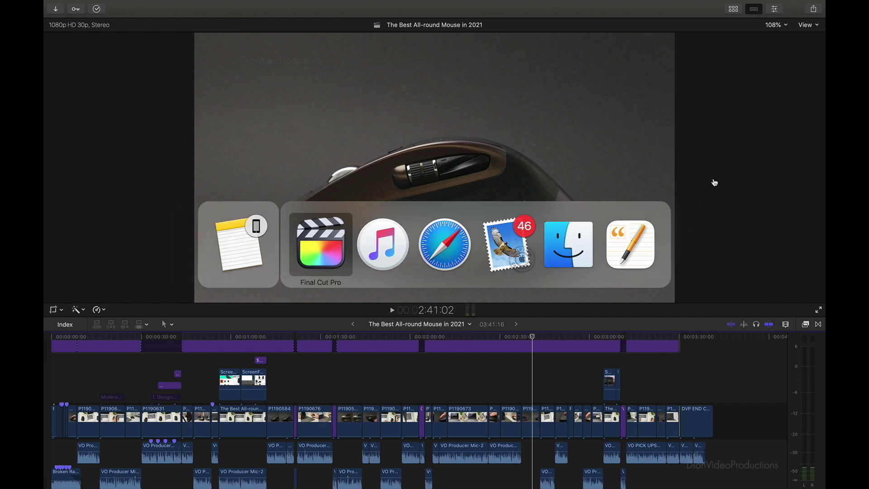
- Quit the Mail app from the application switcher and move the selection back to Final Cut Pro
key("super+Tab")
key("super+Tab")
key("super+Tab")
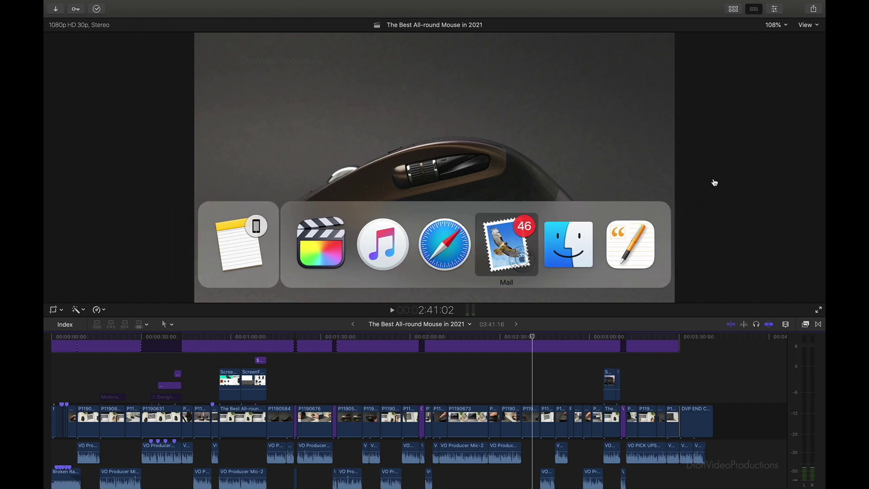
key("super+q")
key("super+Tab")
key("super+Tab")
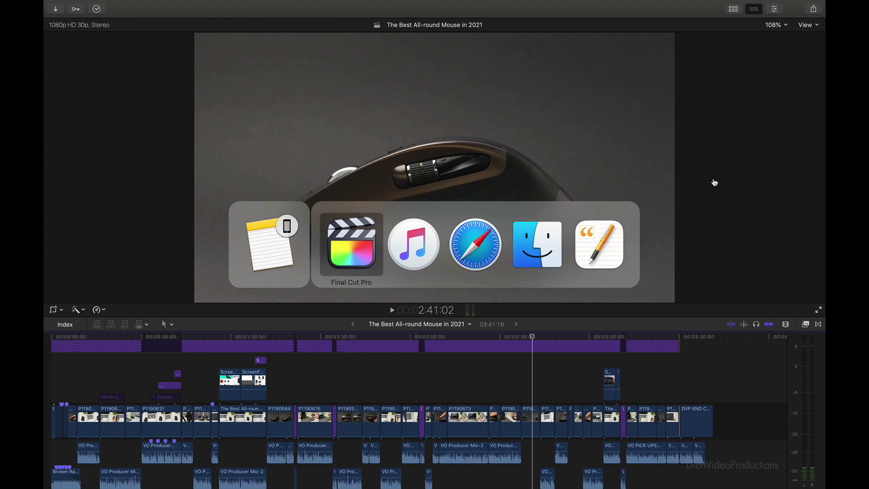